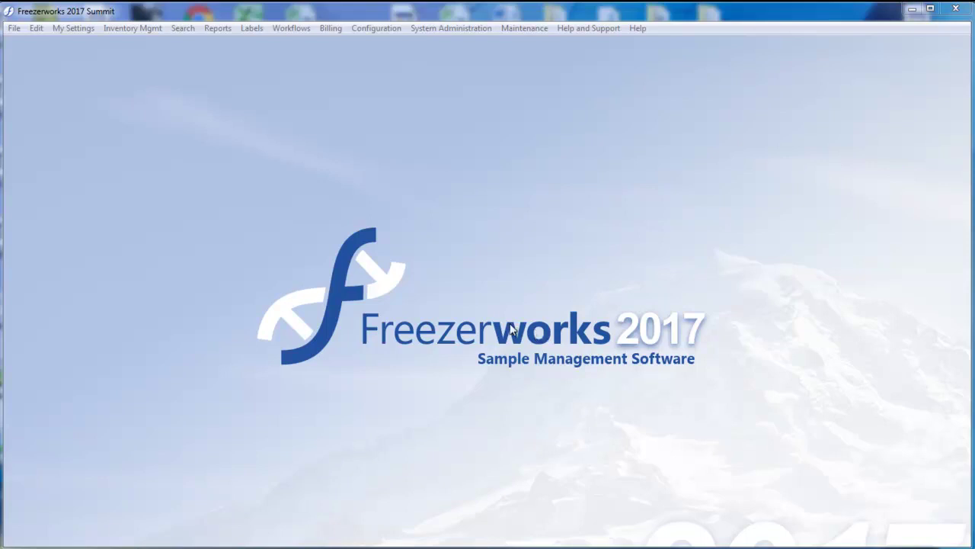
Open the View Requisitions window from the Workflows menu to list the pending requisitions
click(303, 28)
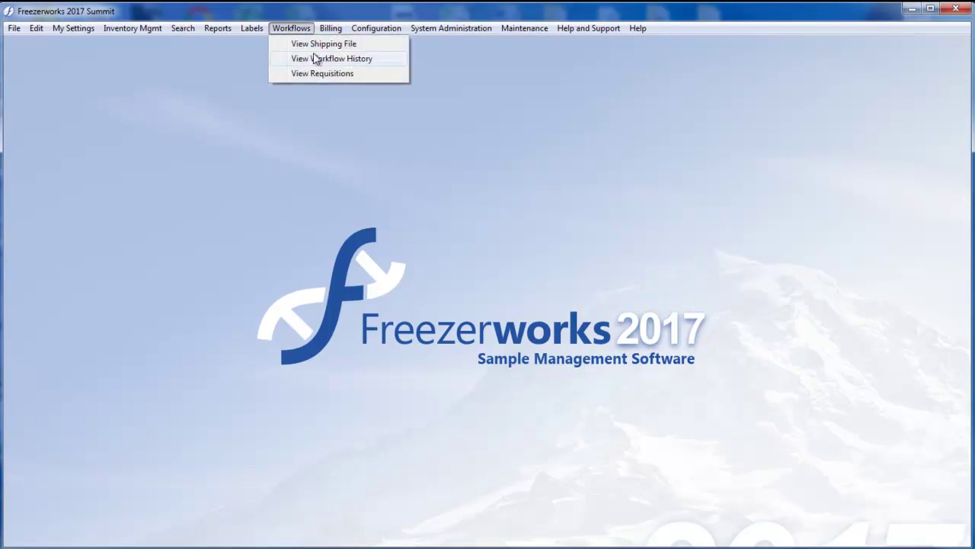
click(335, 74)
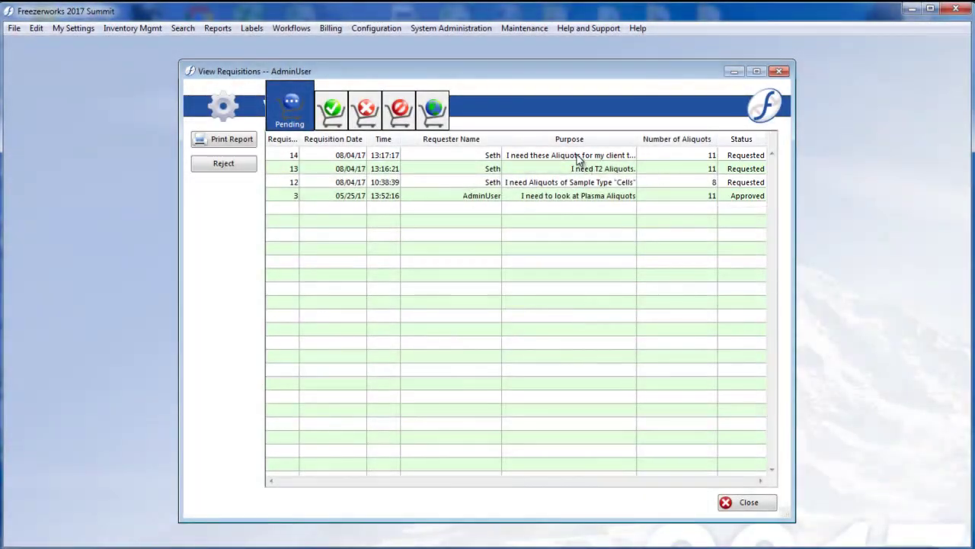
Open requisition 14 and exclude the five 100003 T4 aliquots, leaving six Cells aliquots
double_click(591, 157)
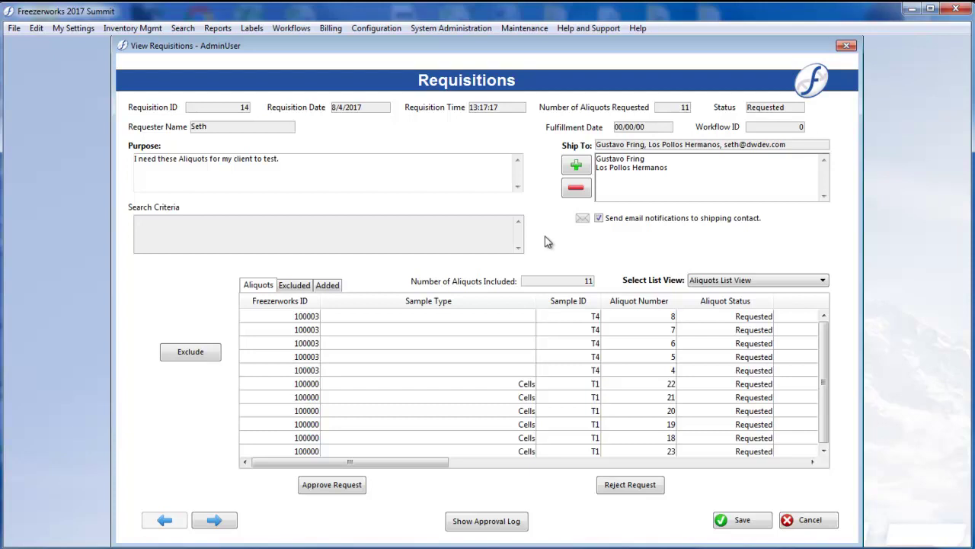
click(524, 317)
shift+click(560, 378)
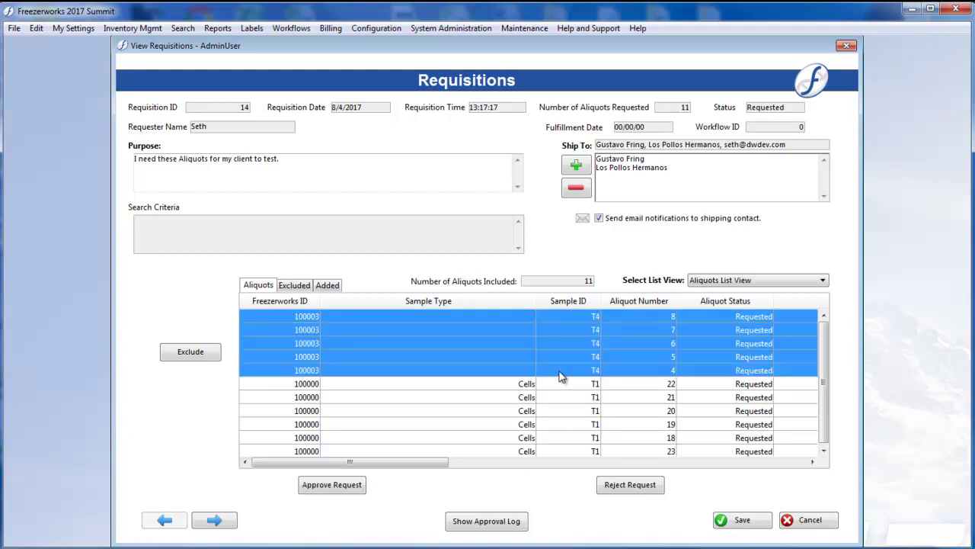
click(183, 355)
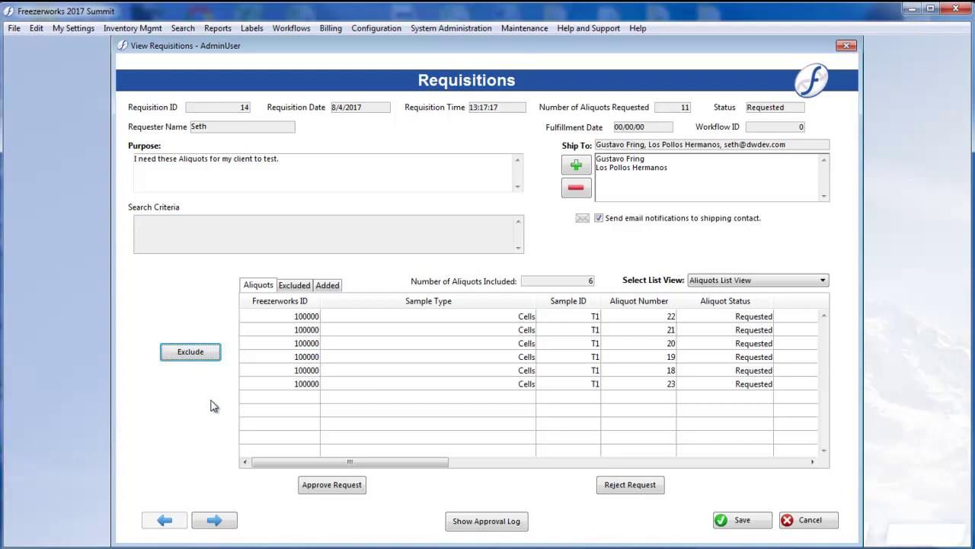
Approve requisition 14 and save it so it shows as Approved in the list
click(330, 486)
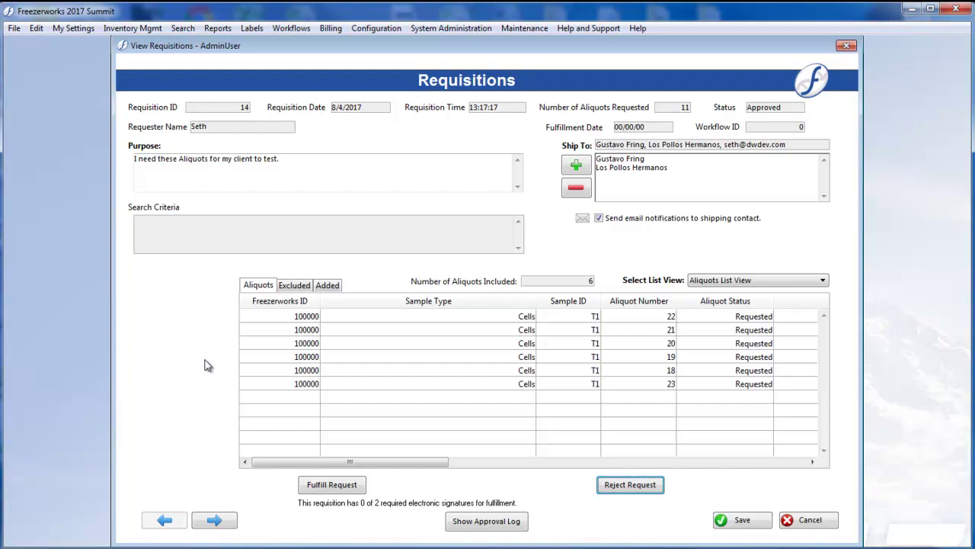
click(735, 519)
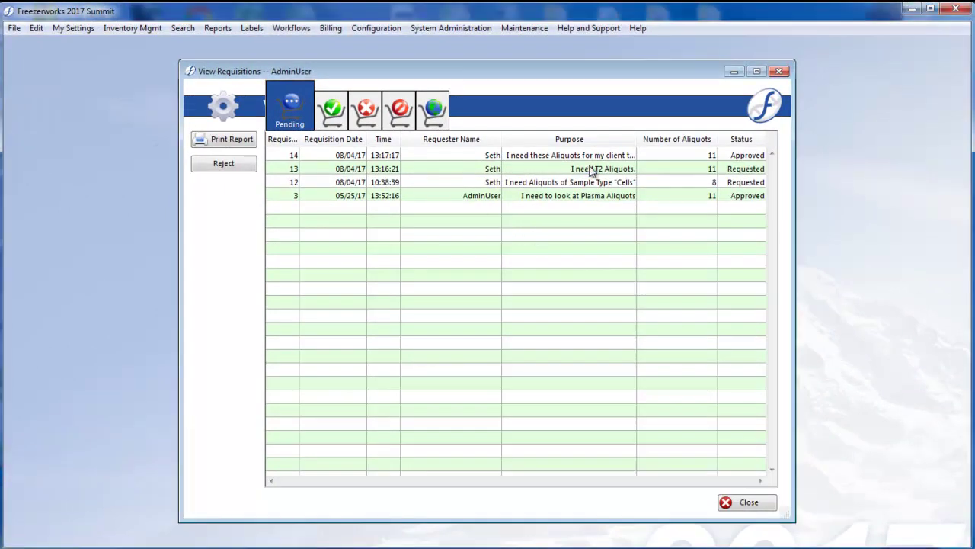
Open requisition 13, which has 11 T2 aliquots and needs 2 electronic signatures
click(594, 171)
double_click(621, 169)
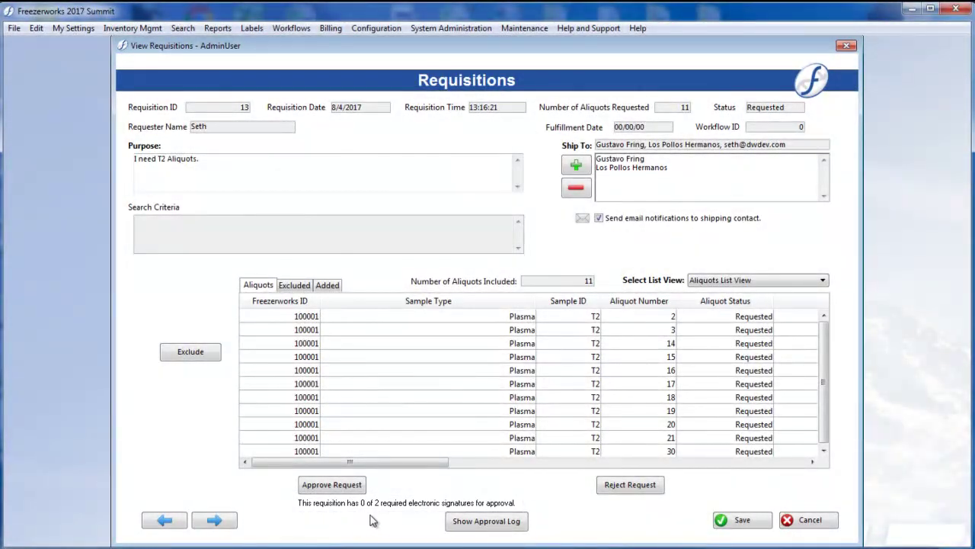
Sign the first approval of requisition 13 with the first user's credentials, locking aliquot selection
click(355, 486)
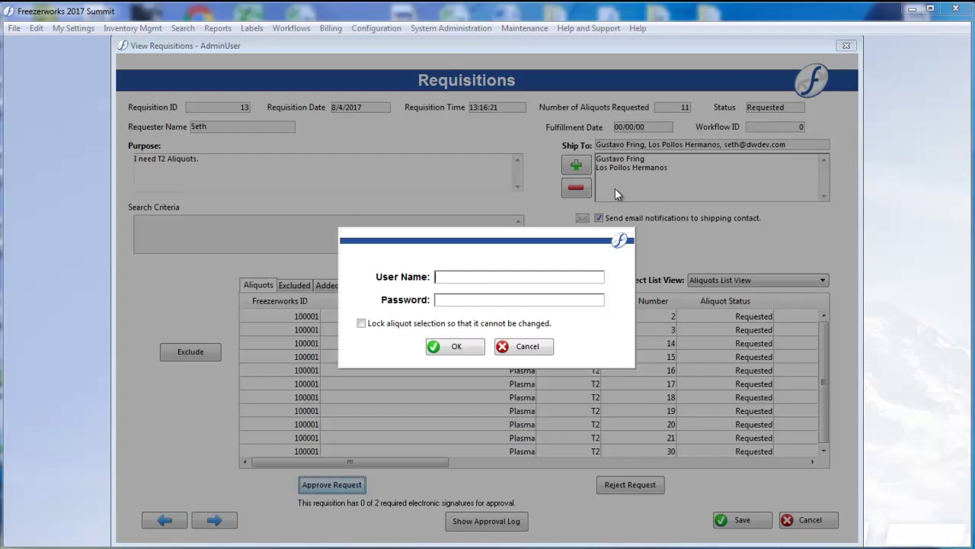
text(AdminUser)
key(Tab)
text(*****)
click(374, 323)
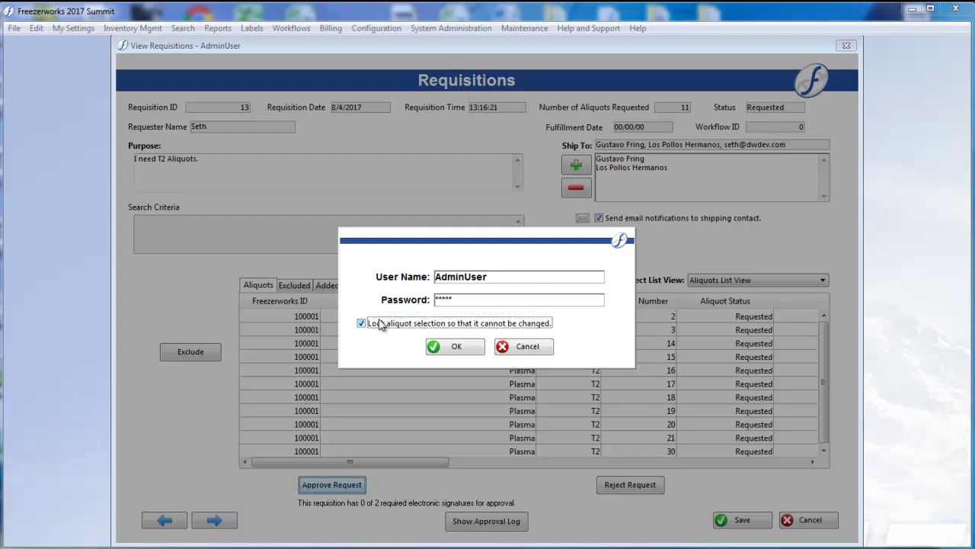
click(456, 347)
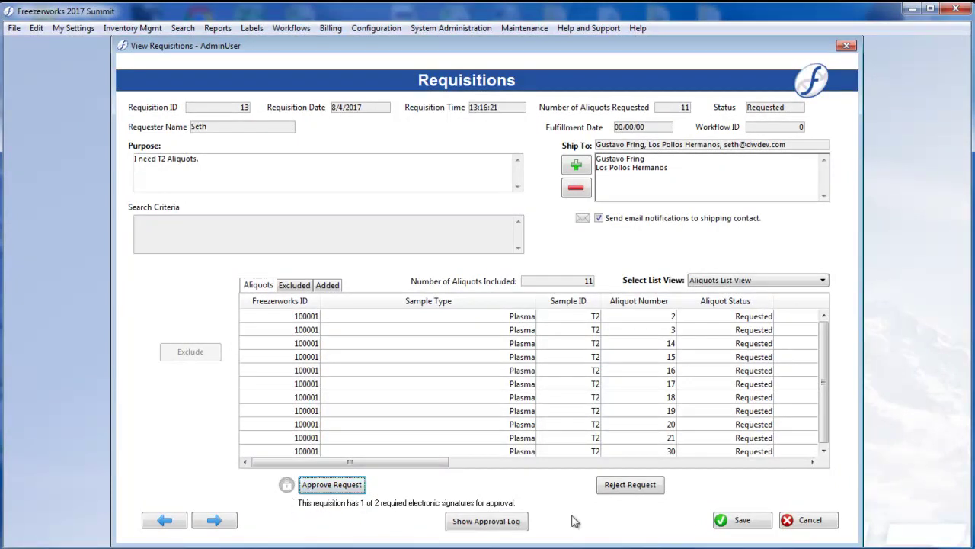
Save requisition 13, close the requisitions window, and log out
click(751, 523)
click(742, 503)
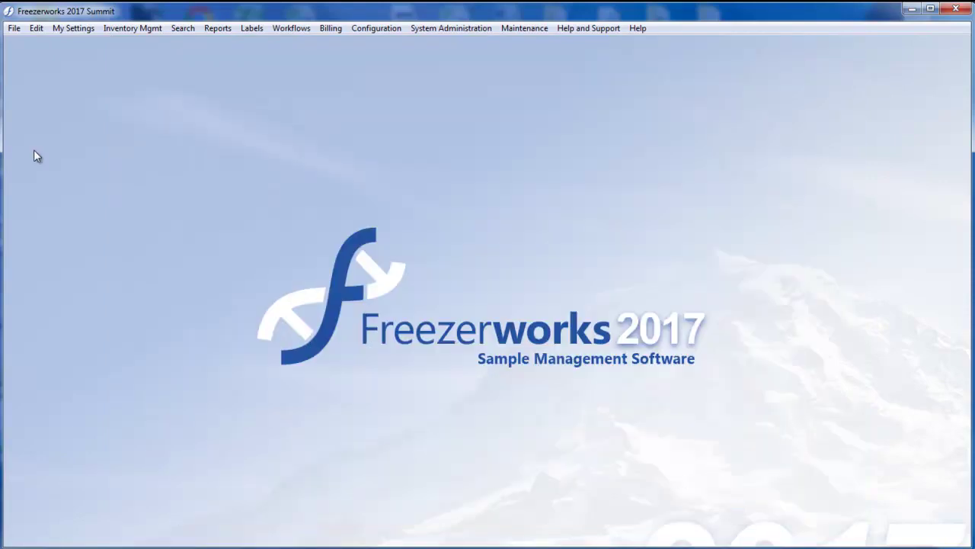
click(13, 28)
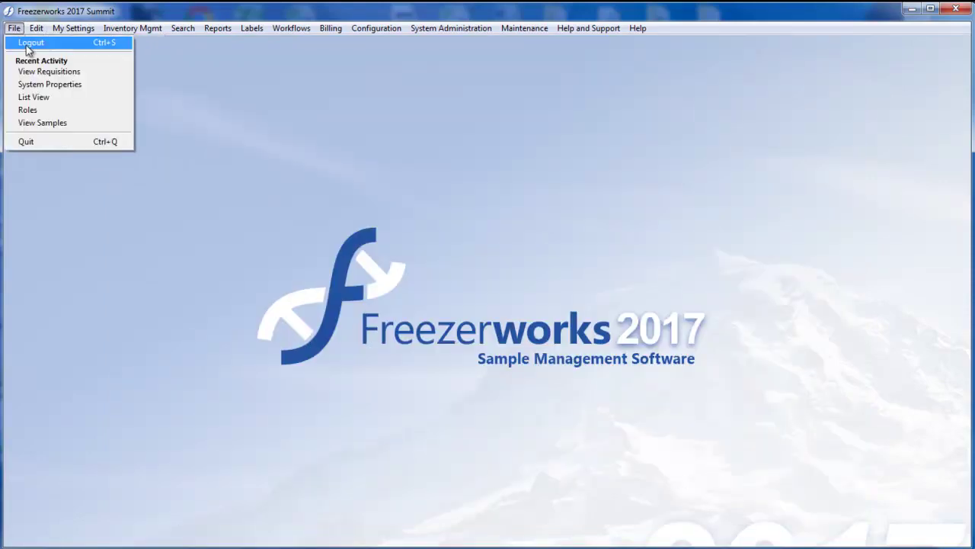
click(34, 43)
Log in as the second user and reopen the View Requisitions list
text(admin)
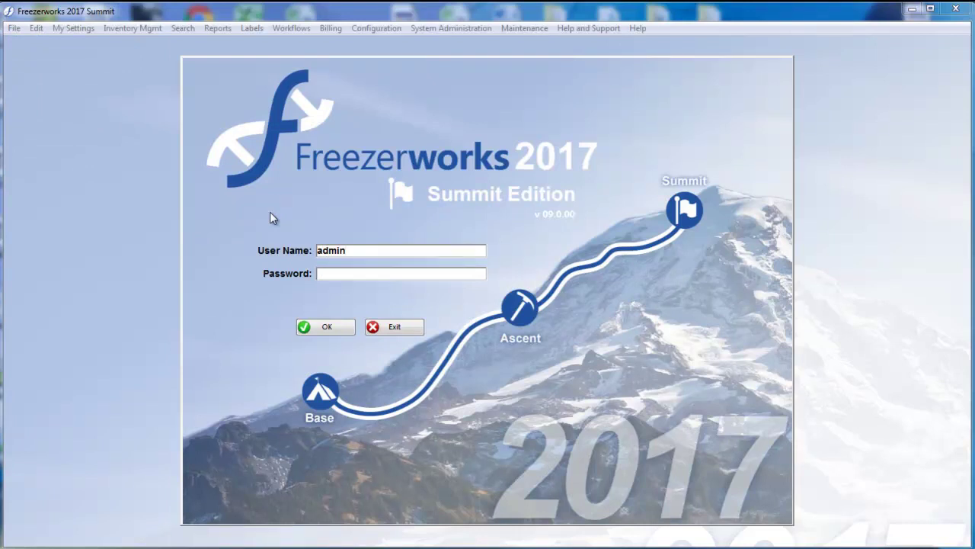
key(Return)
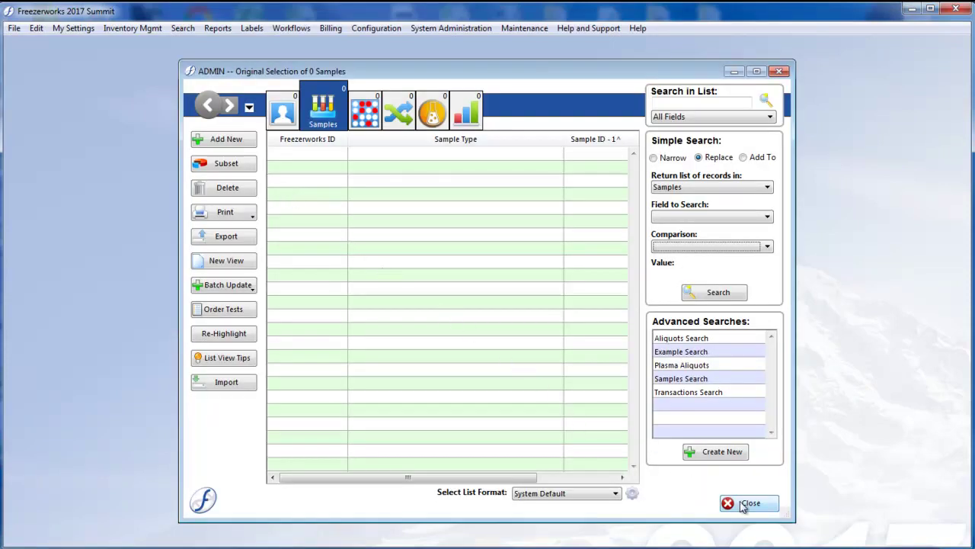
click(744, 504)
click(293, 29)
click(322, 74)
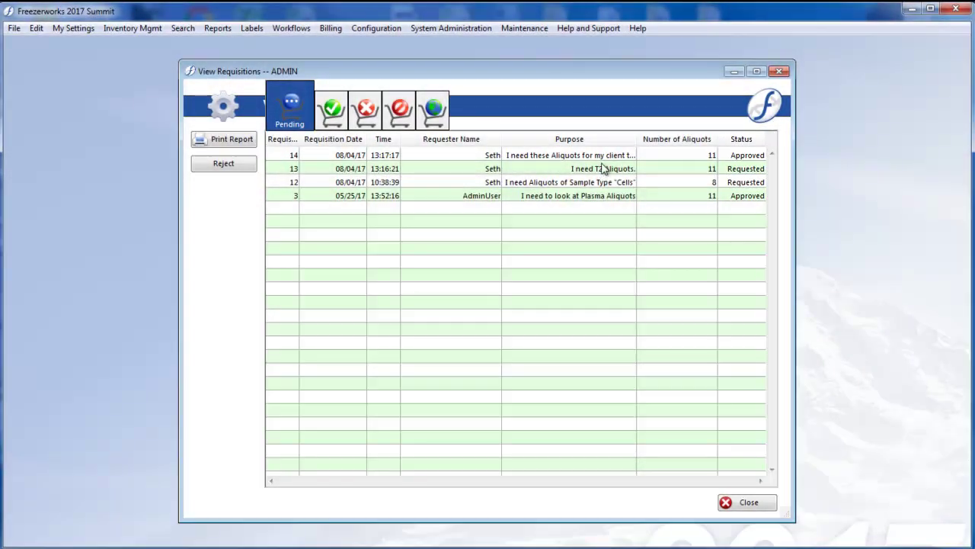
Add the second user's approval signature to requisition 13, making it Approved
double_click(603, 169)
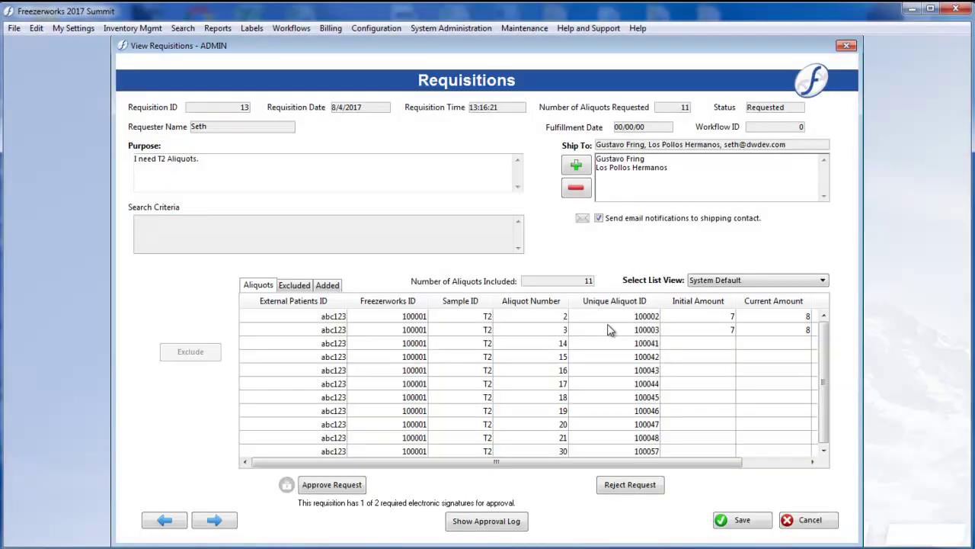
click(332, 487)
click(463, 276)
text(admu)
key(BackSpace)
text(in)
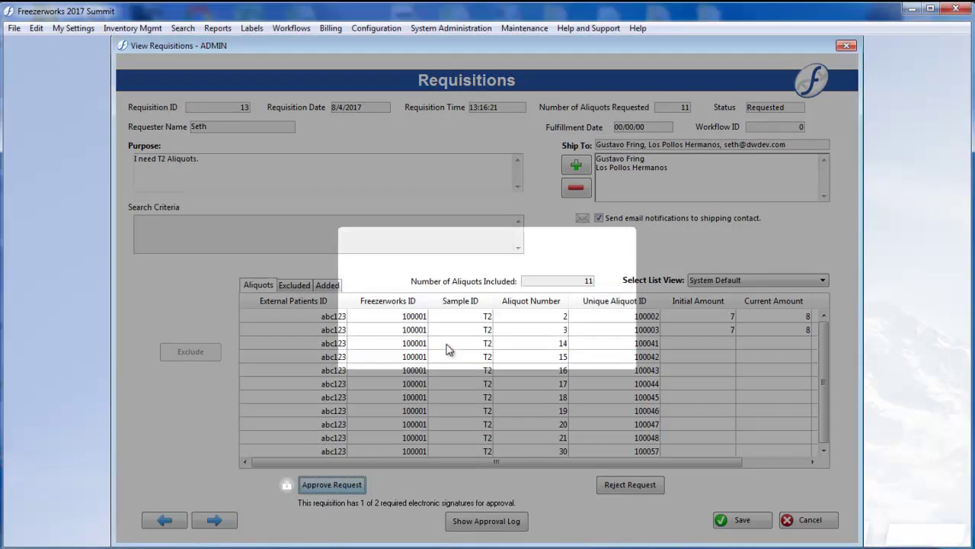
click(451, 347)
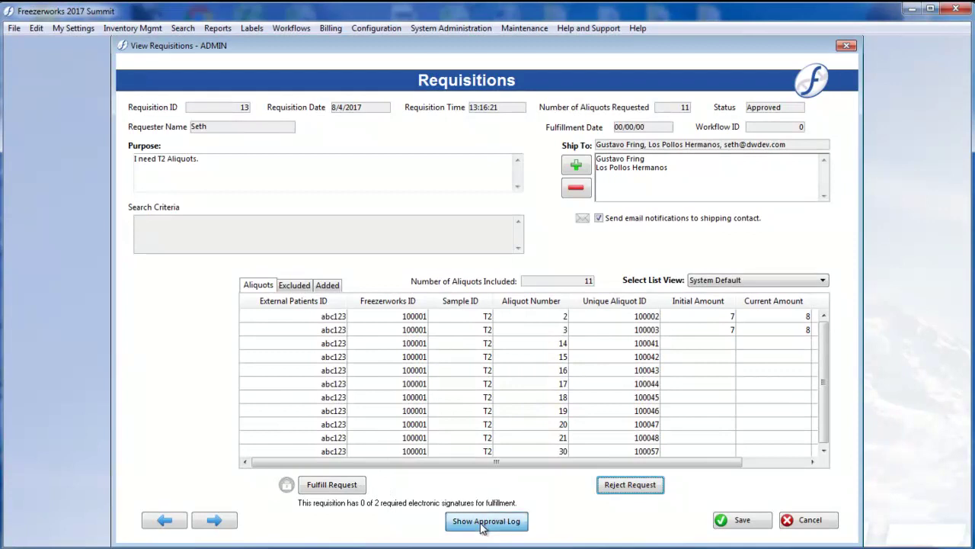
click(483, 524)
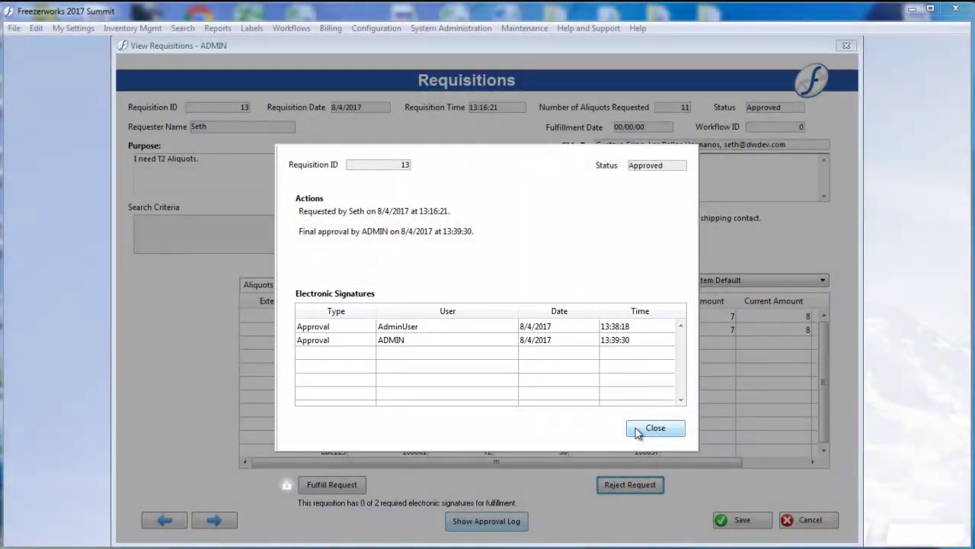
click(638, 432)
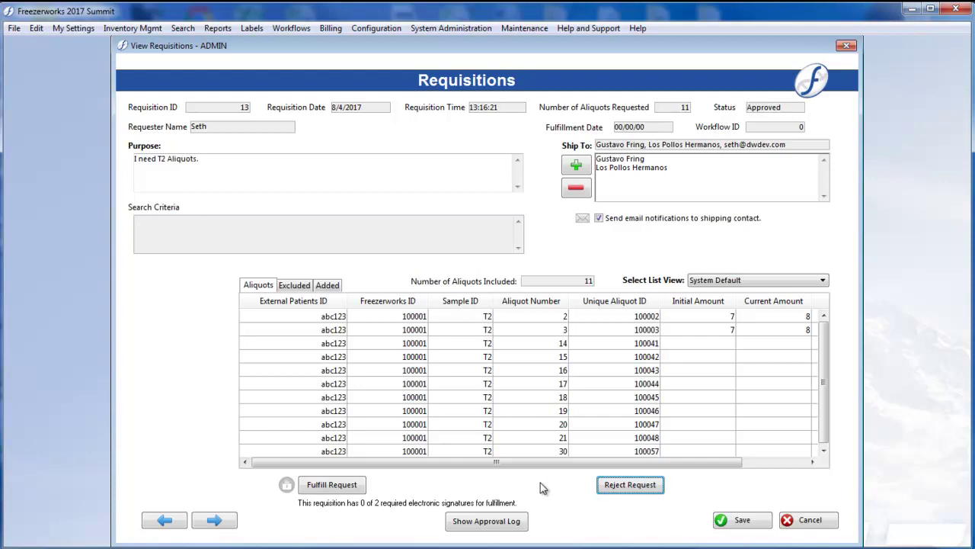
Reject requisition 13 with reason 'A higher priority request received for same aliquots' and review the approval log
click(619, 487)
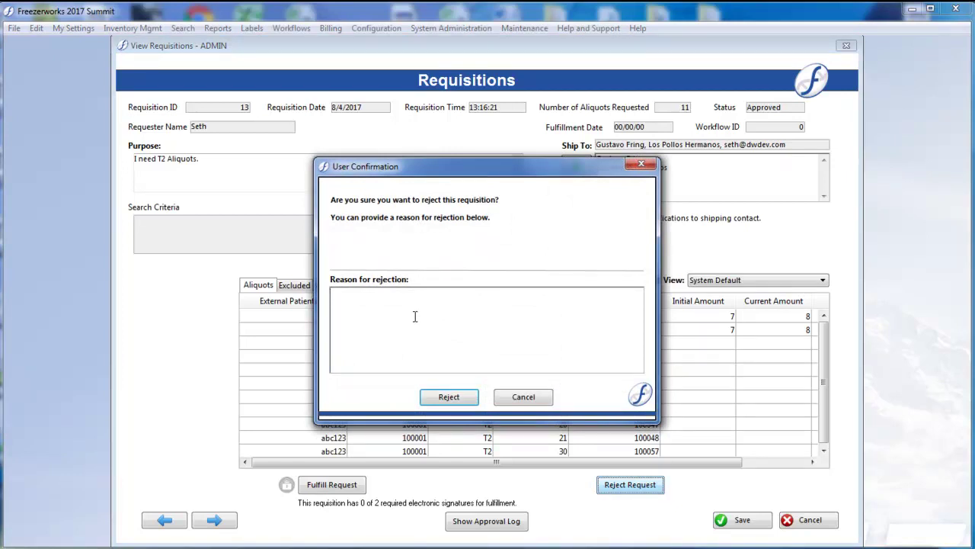
text(A higher priority request receie)
text(ed for same )
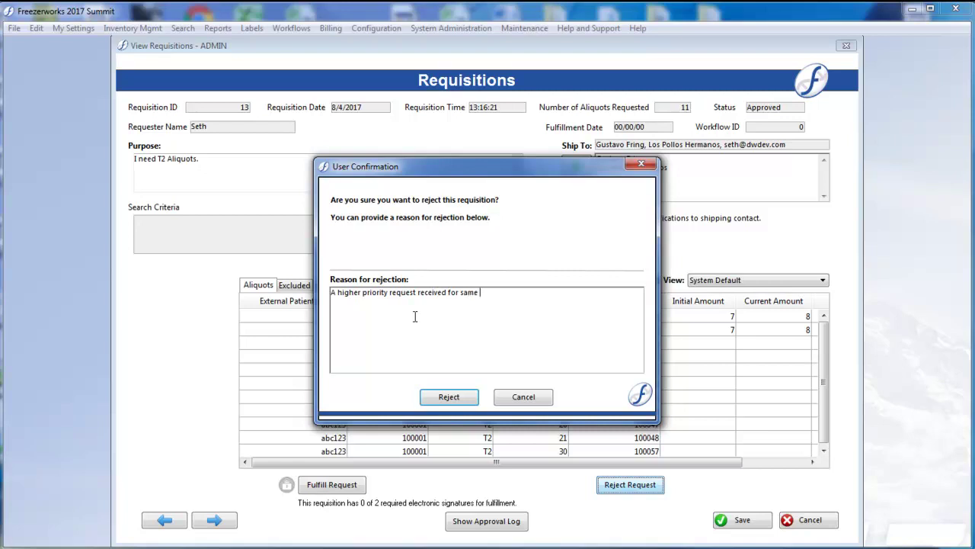
text(aliquots)
click(449, 397)
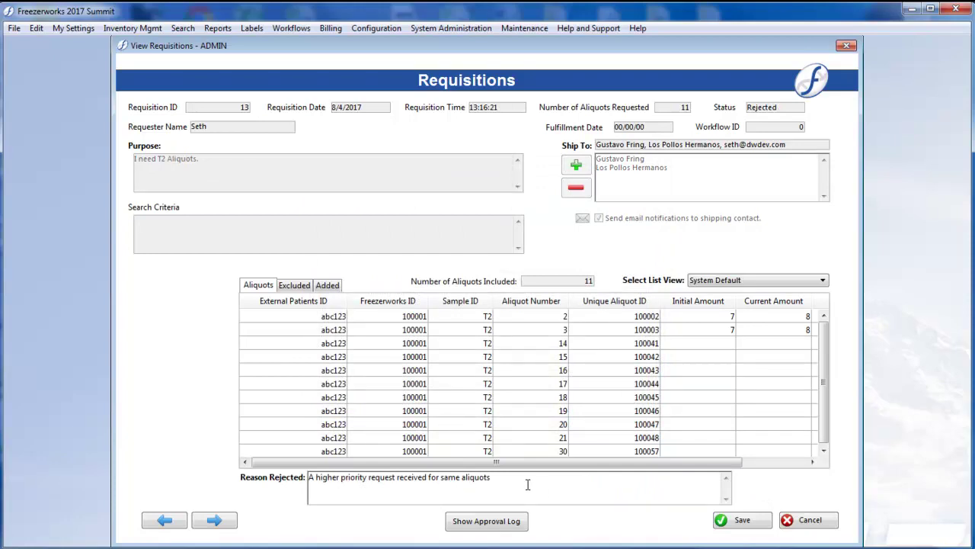
click(509, 520)
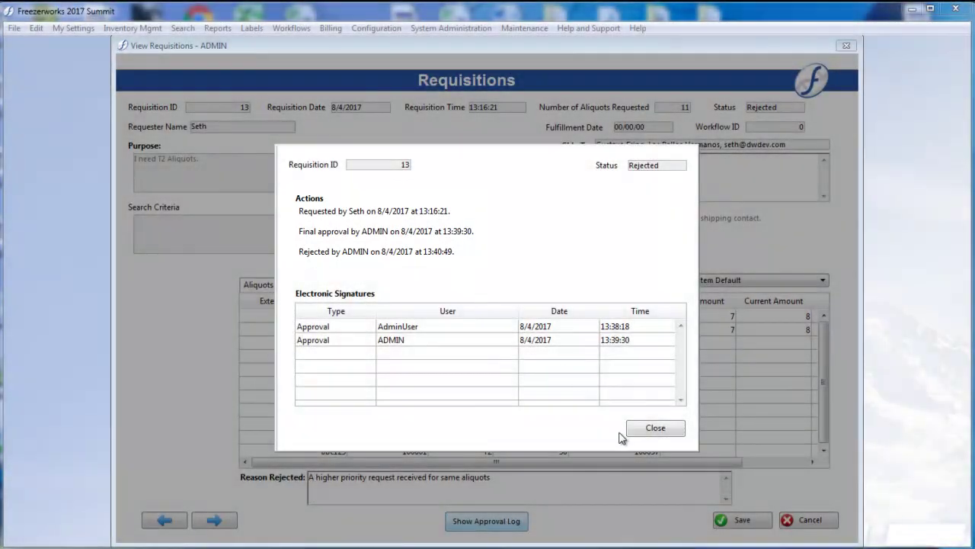
click(644, 431)
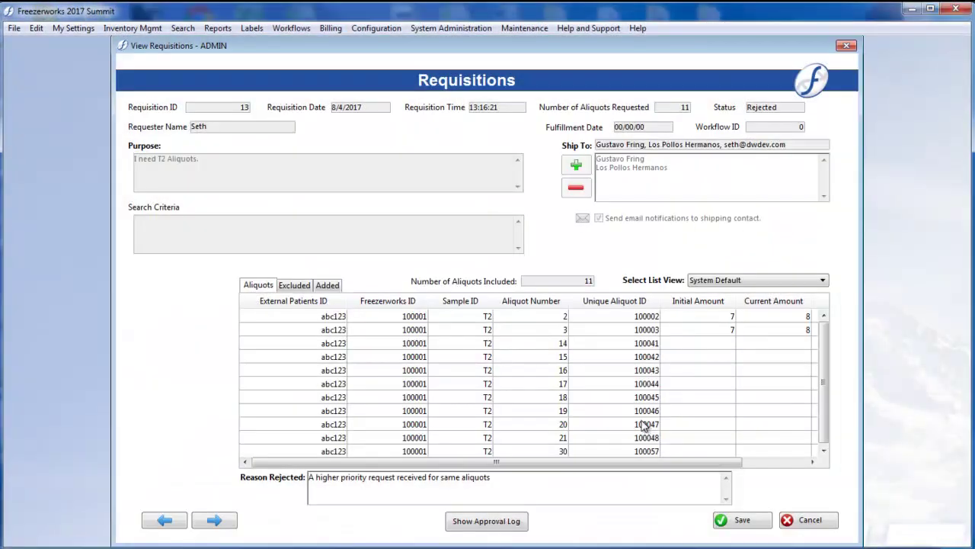
click(743, 519)
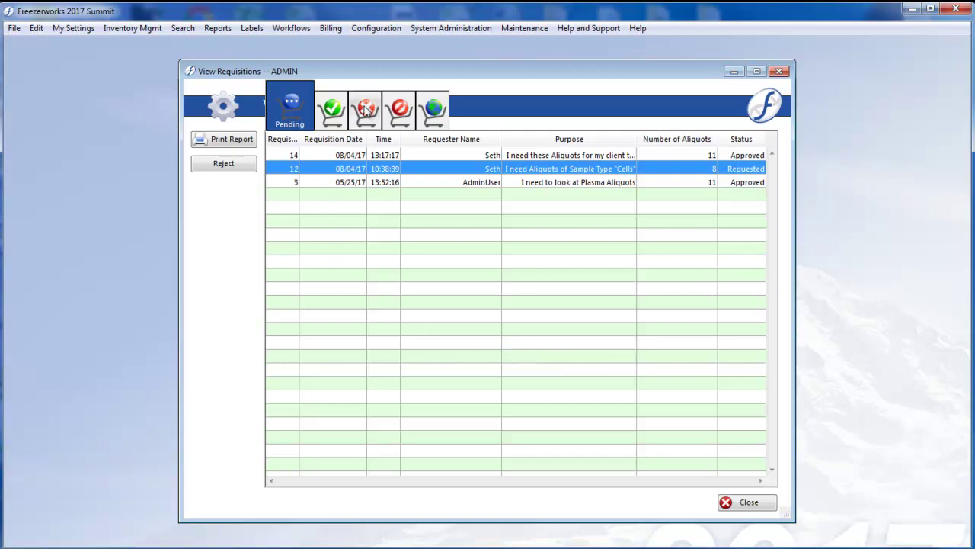
click(367, 111)
click(608, 157)
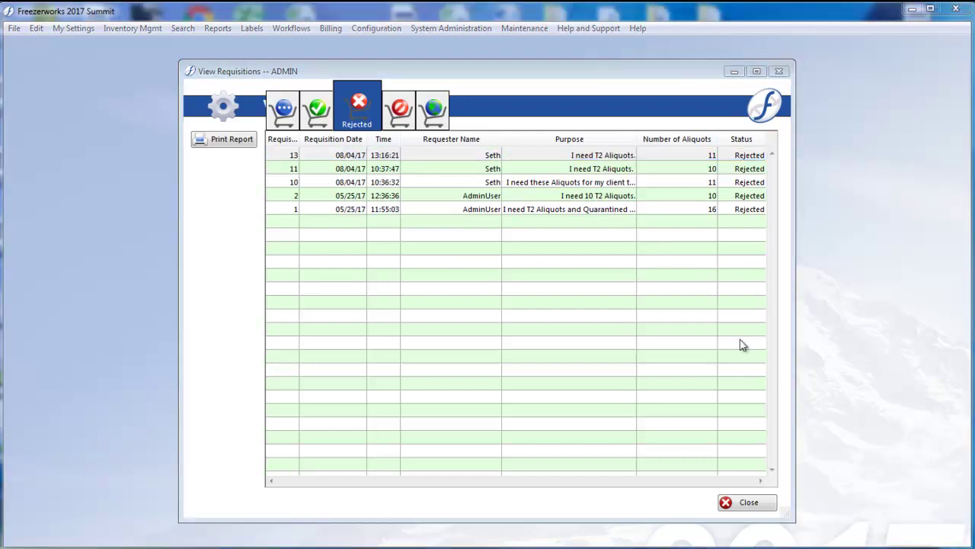
click(283, 111)
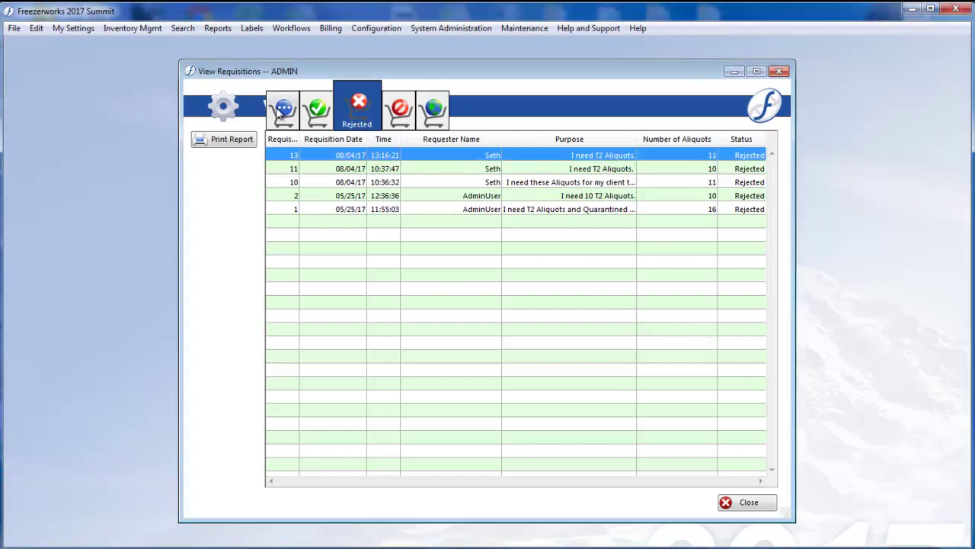